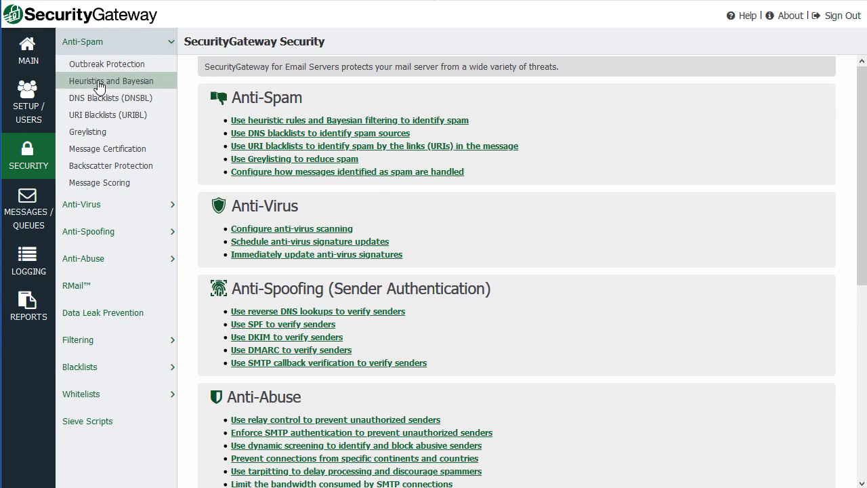
Step: Review the SpamAssassin quarantine threshold under Heuristics and Bayesian, and the message actions for DNS Blacklists
{"action": "left_click", "coordinate": [112, 84]}
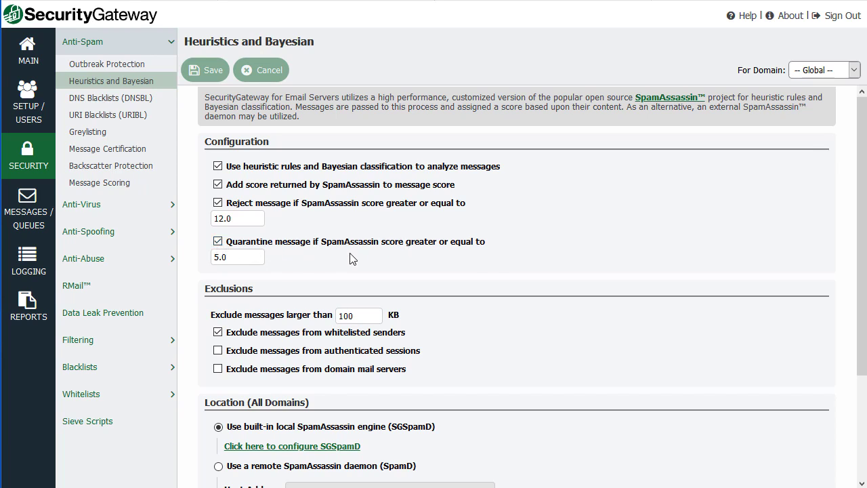
{"action": "double_click", "coordinate": [248, 257]}
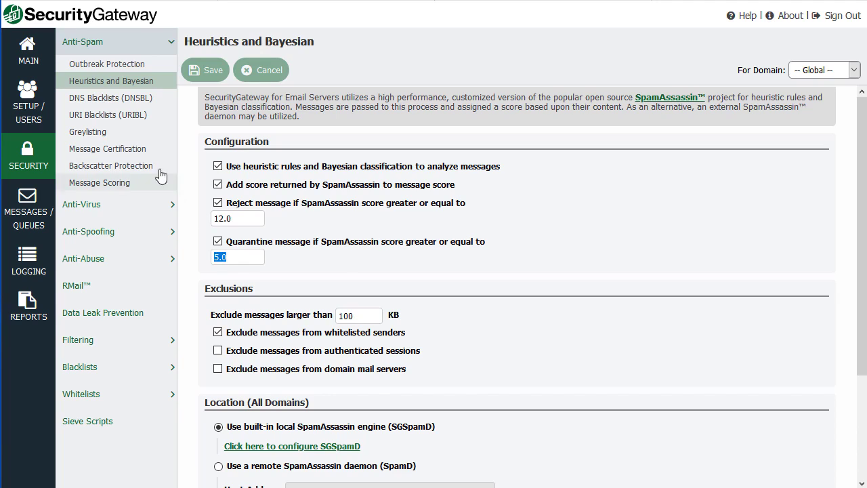
{"action": "left_click", "coordinate": [106, 102]}
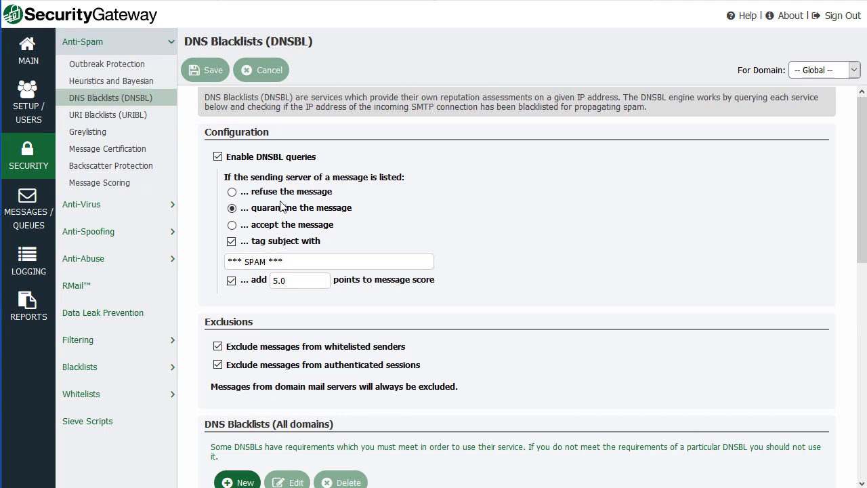
Step: Look over the Message Certification settings, and browse the available Anti-Virus and Anti-Abuse options
{"action": "left_click", "coordinate": [90, 151]}
{"action": "left_click", "coordinate": [87, 210]}
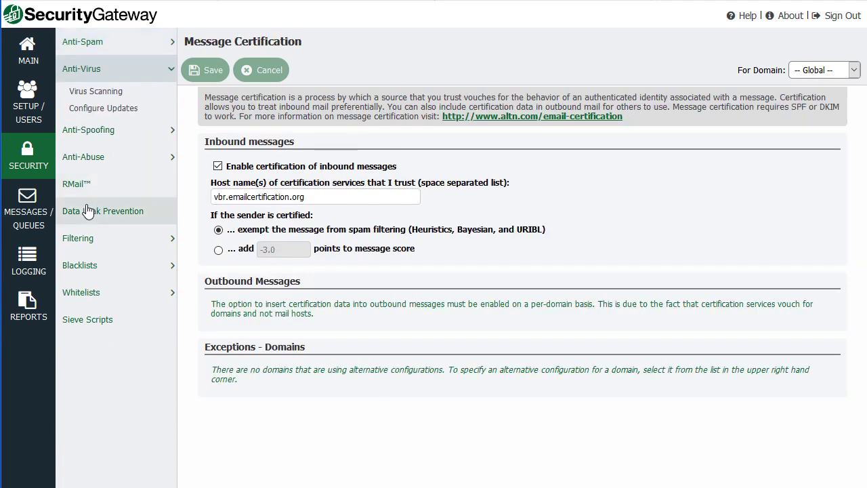
{"action": "left_click", "coordinate": [87, 162]}
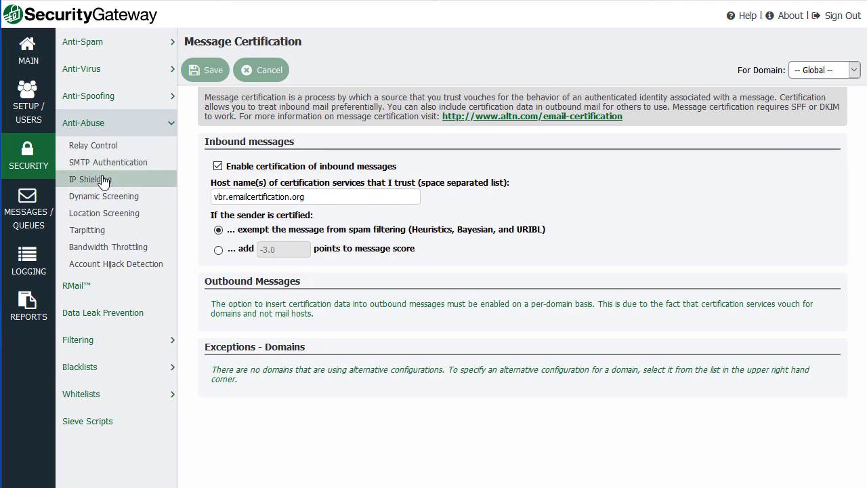
Step: Open the Quarantine Configuration page from the mail configuration settings in Setup / Users
{"action": "left_click", "coordinate": [29, 113]}
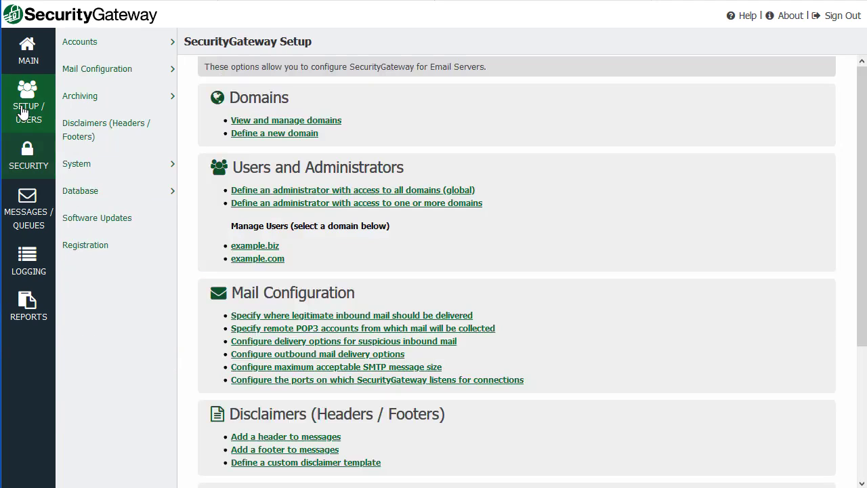
{"action": "left_click", "coordinate": [164, 71]}
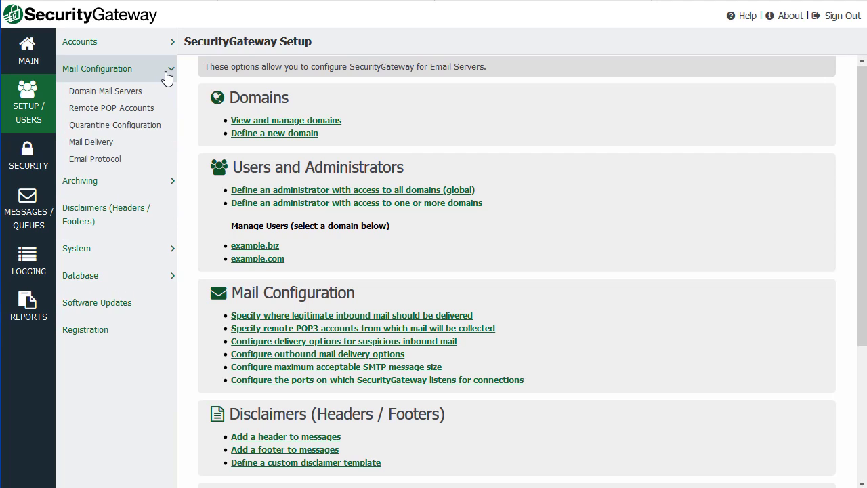
{"action": "left_click", "coordinate": [128, 132]}
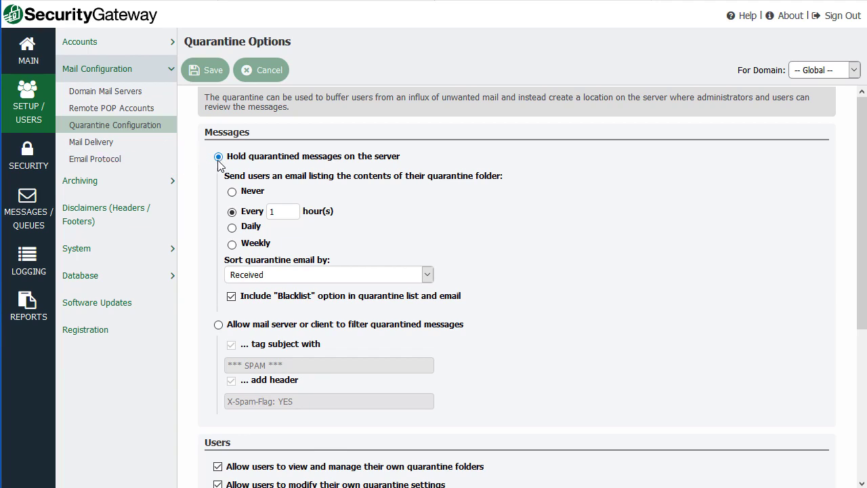
Step: Try letting the mail server or client filter quarantined messages, and return to holding them on the server
{"action": "left_click", "coordinate": [222, 326]}
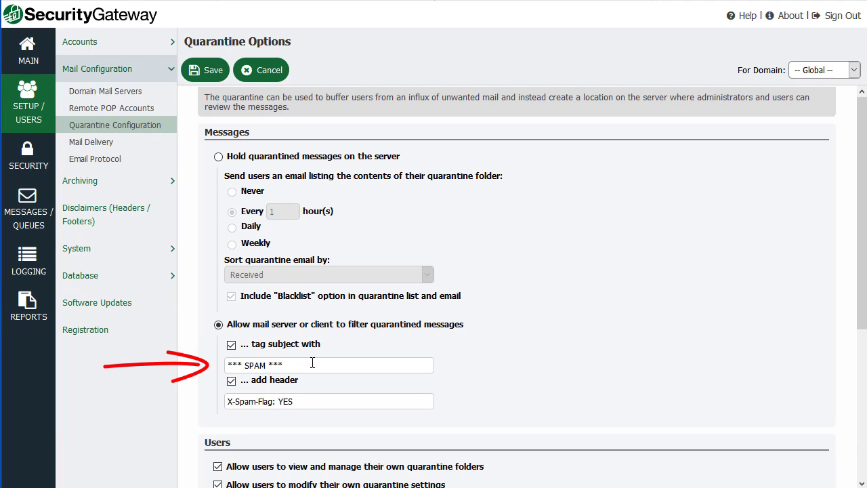
{"action": "left_click", "coordinate": [218, 156]}
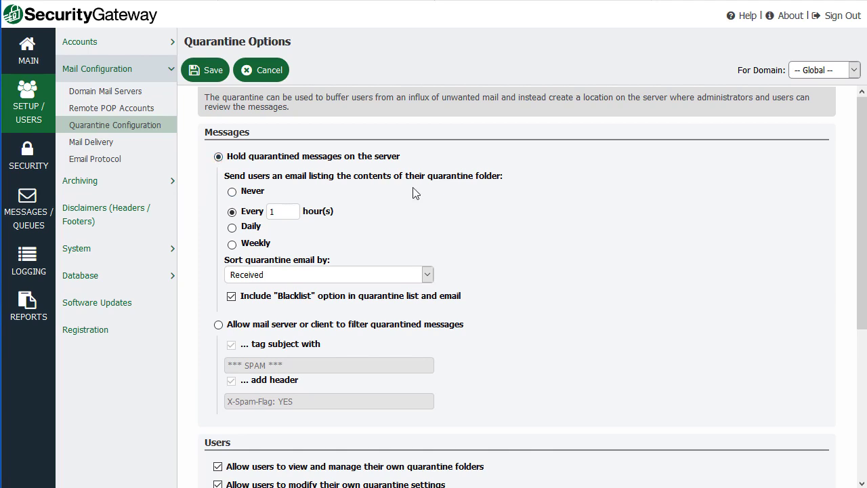
Step: Check which domains the quarantine options can apply to, and review the user and administrative quarantine sections
{"action": "left_click", "coordinate": [852, 71]}
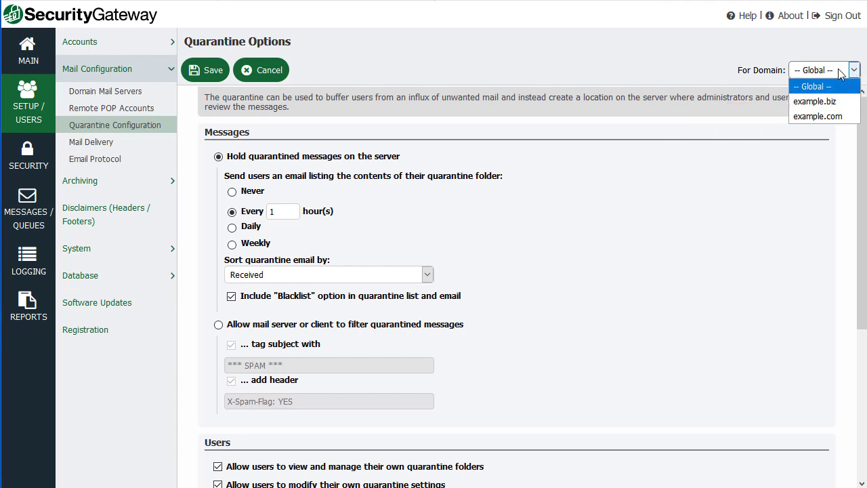
{"action": "left_click", "coordinate": [600, 210]}
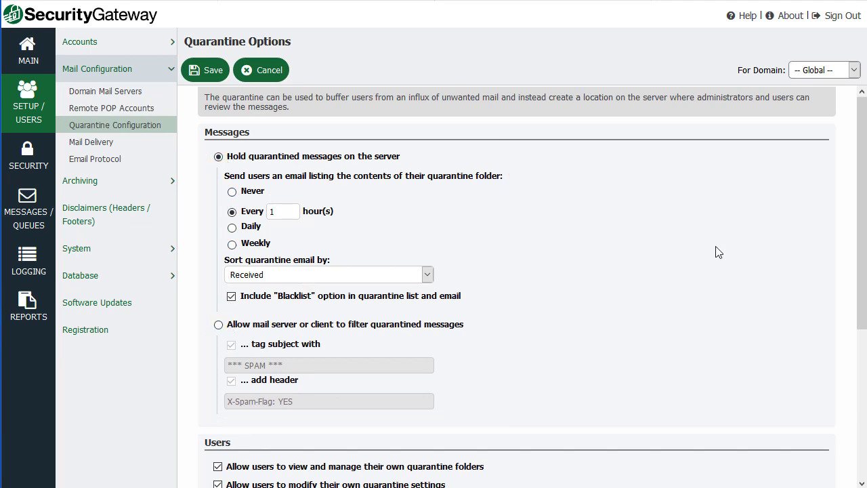
{"action": "left_click_drag", "start_coordinate": [861, 138], "coordinate": [857, 301]}
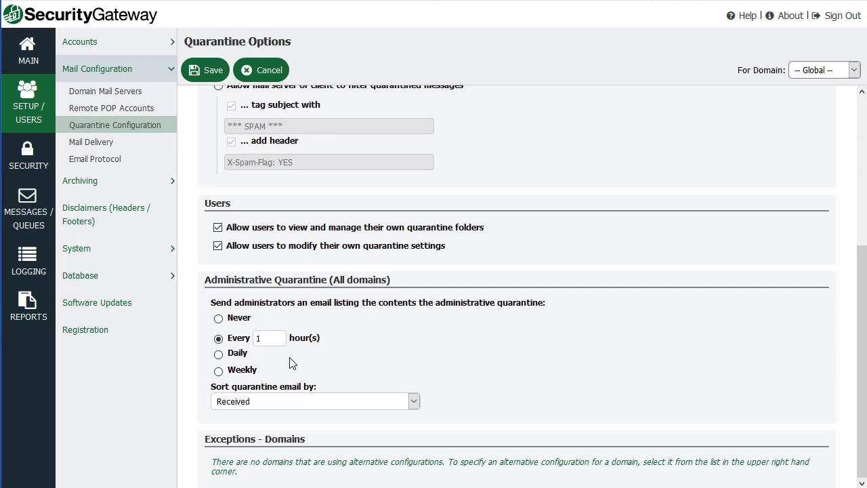
{"action": "left_click_drag", "start_coordinate": [860, 386], "coordinate": [859, 237]}
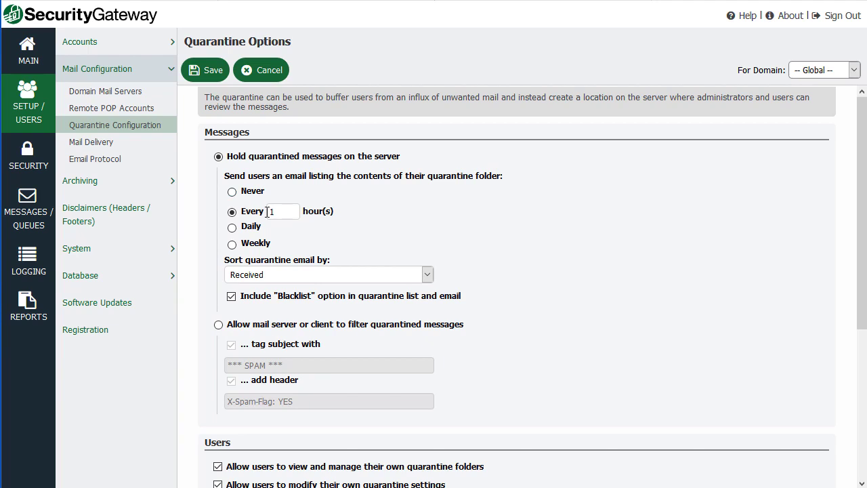
Step: Try the Daily and Weekly schedules for users' quarantine emails, and return to sending them every 1 hour
{"action": "left_click_drag", "start_coordinate": [284, 214], "coordinate": [239, 215]}
{"action": "left_click", "coordinate": [231, 228]}
{"action": "left_click", "coordinate": [232, 244]}
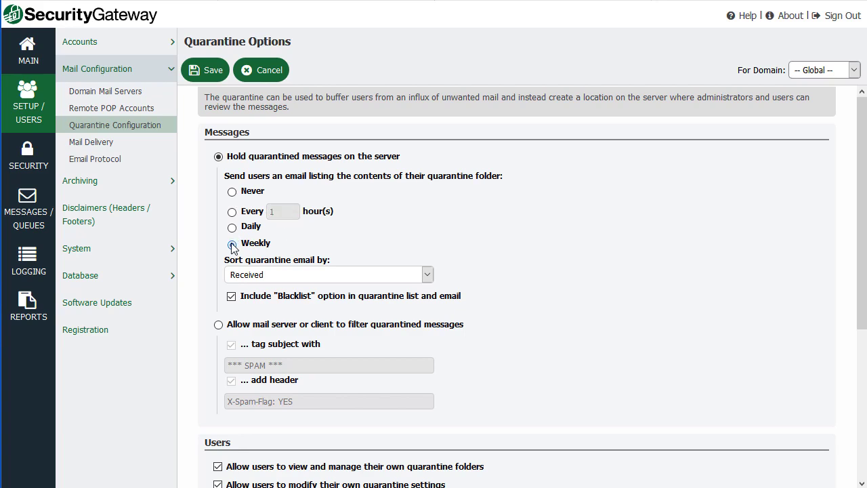
{"action": "left_click", "coordinate": [232, 212]}
Step: View the available sort options for the users' quarantine email and leave the sort order as it is
{"action": "scroll", "coordinate": [233, 213], "scroll_direction": "down", "scroll_amount": 1}
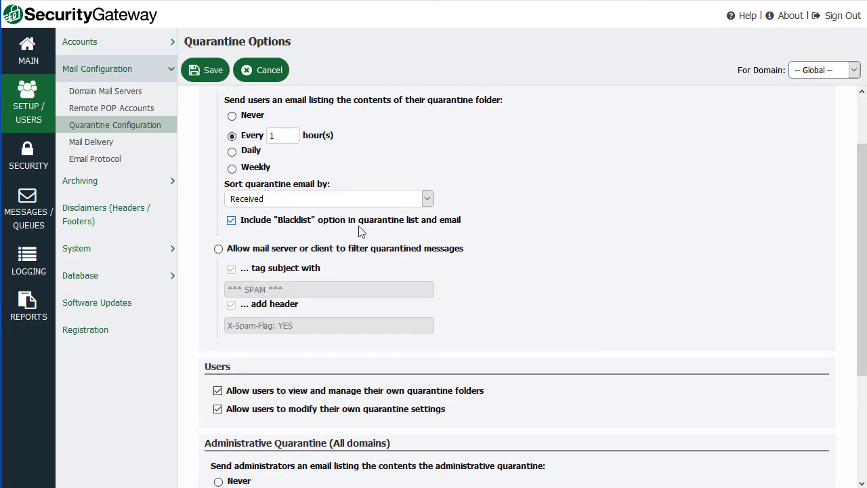
{"action": "left_click", "coordinate": [427, 200]}
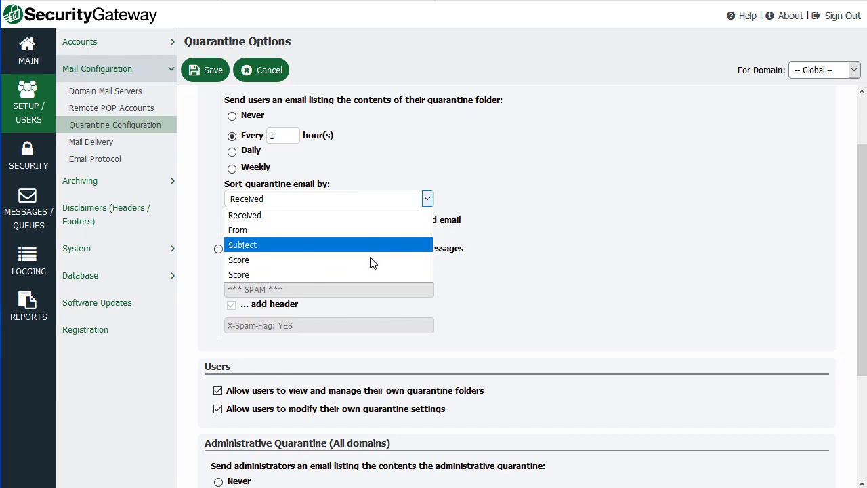
{"action": "left_click", "coordinate": [440, 253]}
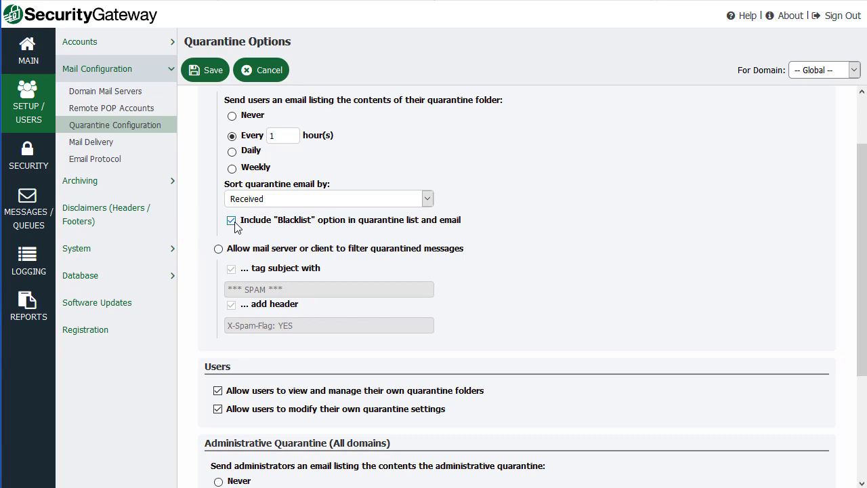
Step: Examine the subject tag and header fields of the mail server or client filtering option, and restore holding messages on the server
{"action": "scroll", "coordinate": [229, 286], "scroll_direction": "up", "scroll_amount": 1}
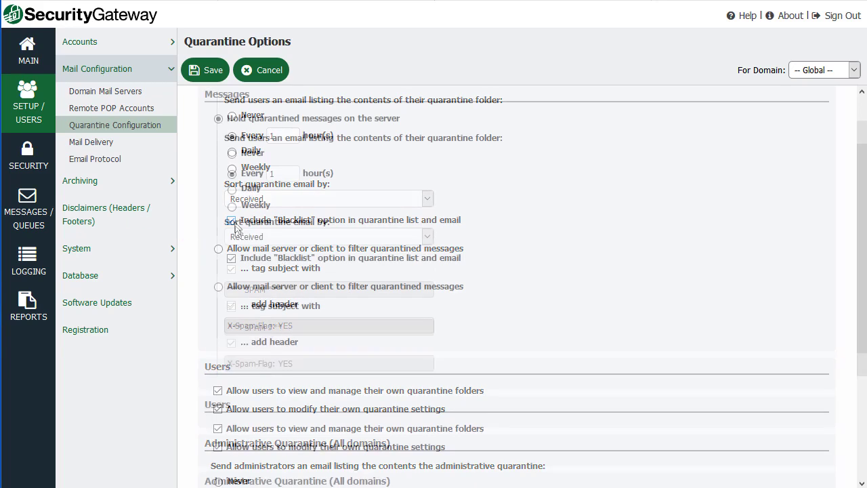
{"action": "left_click", "coordinate": [219, 287]}
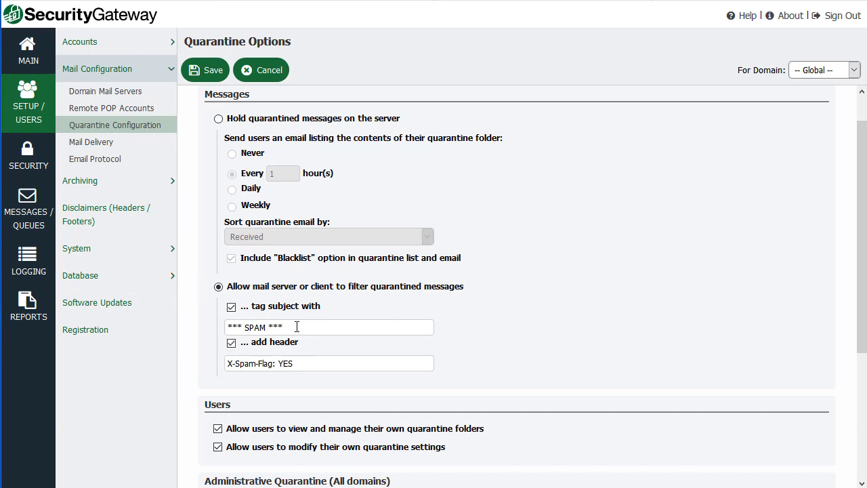
{"action": "left_click_drag", "start_coordinate": [291, 328], "coordinate": [226, 330]}
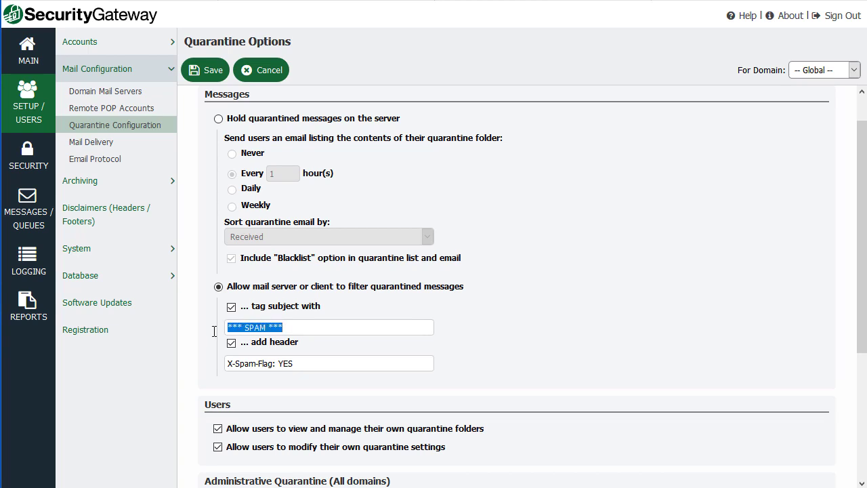
{"action": "left_click", "coordinate": [304, 364]}
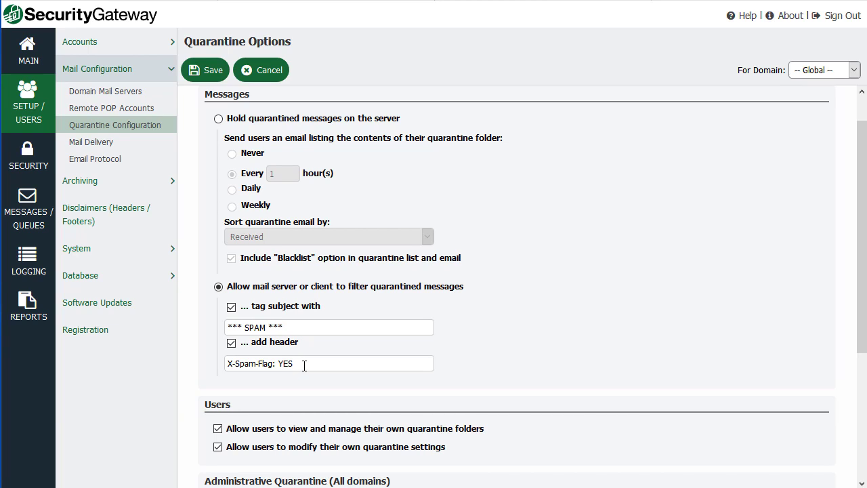
{"action": "left_click", "coordinate": [305, 367]}
{"action": "left_click", "coordinate": [218, 119]}
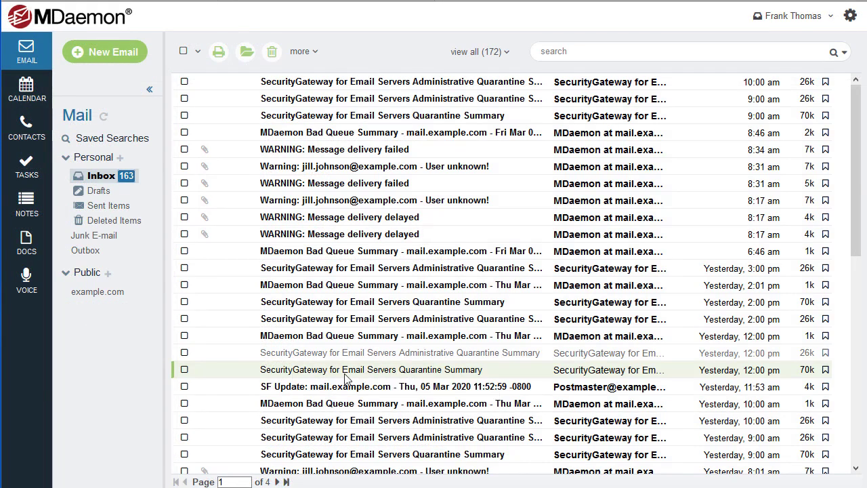
Step: Switch to MDaemon Webmail, open yesterday's 12:00 pm Quarantine Summary email, and review the actions offered for each quarantined message
{"action": "double_click", "coordinate": [445, 370]}
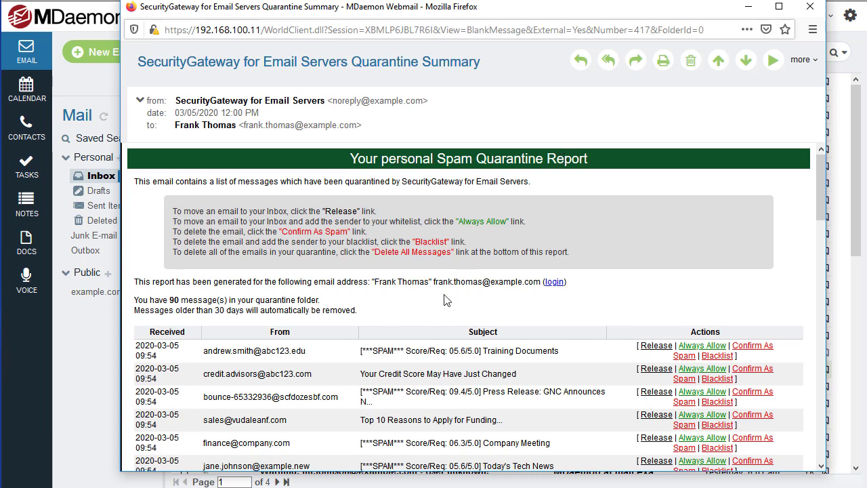
{"action": "scroll", "coordinate": [445, 300], "scroll_direction": "down", "scroll_amount": 4}
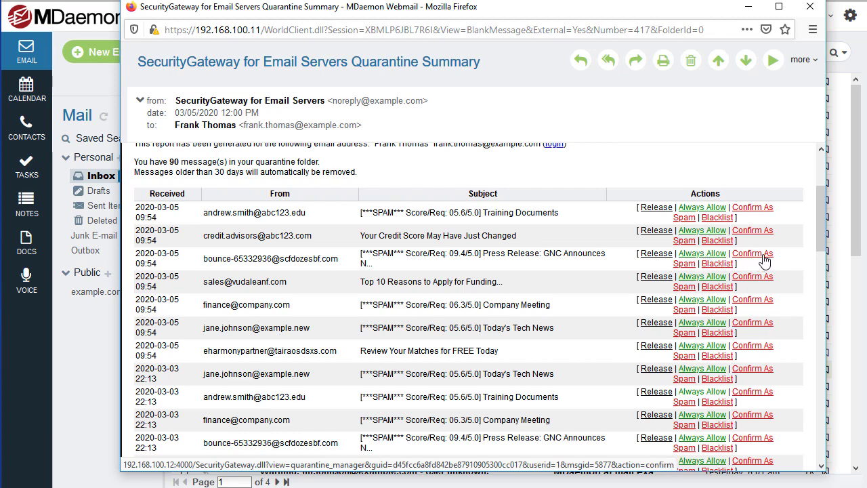
{"action": "left_click", "coordinate": [718, 264]}
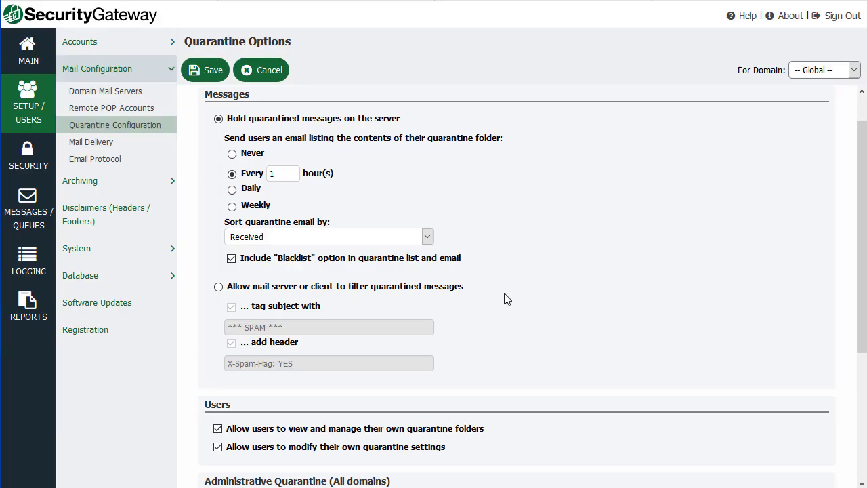
Step: Review the users' quarantine permissions in Quarantine Options, and open the account Settings in the user's SecurityGateway session in Chrome
{"action": "scroll", "coordinate": [504, 299], "scroll_direction": "down", "scroll_amount": 3}
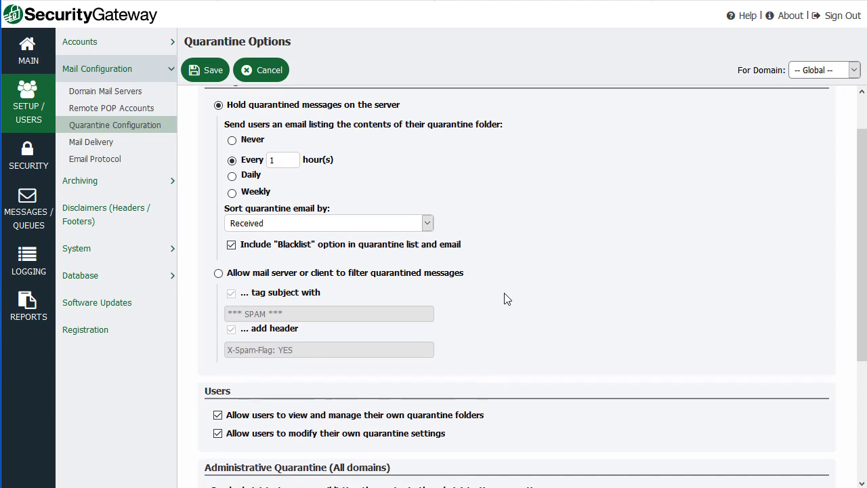
{"action": "scroll", "coordinate": [504, 293], "scroll_direction": "down", "scroll_amount": 1}
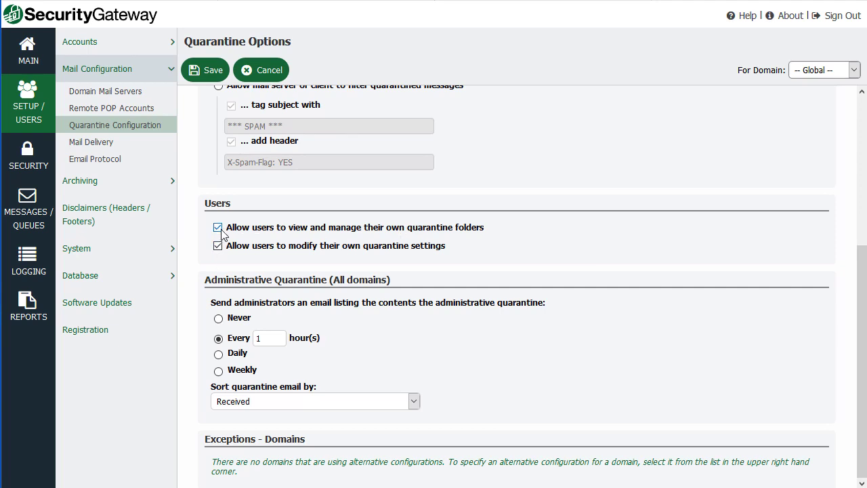
{"action": "key", "text": "alt+Tab"}
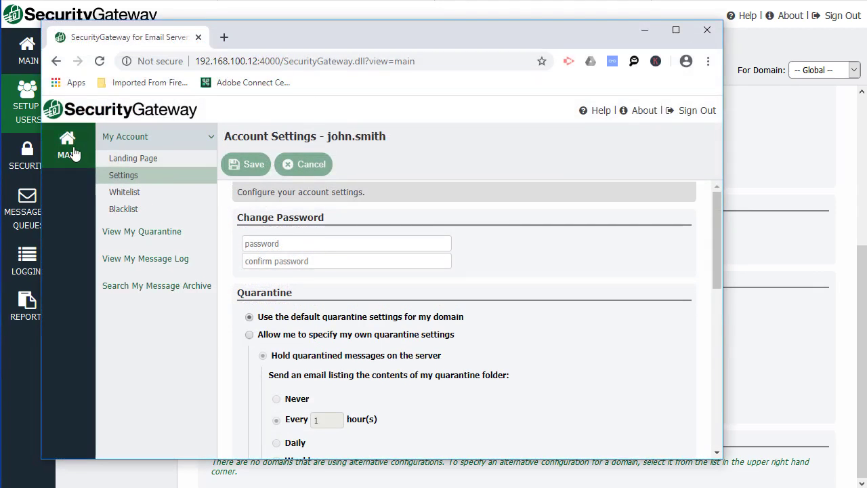
{"action": "left_click", "coordinate": [125, 180]}
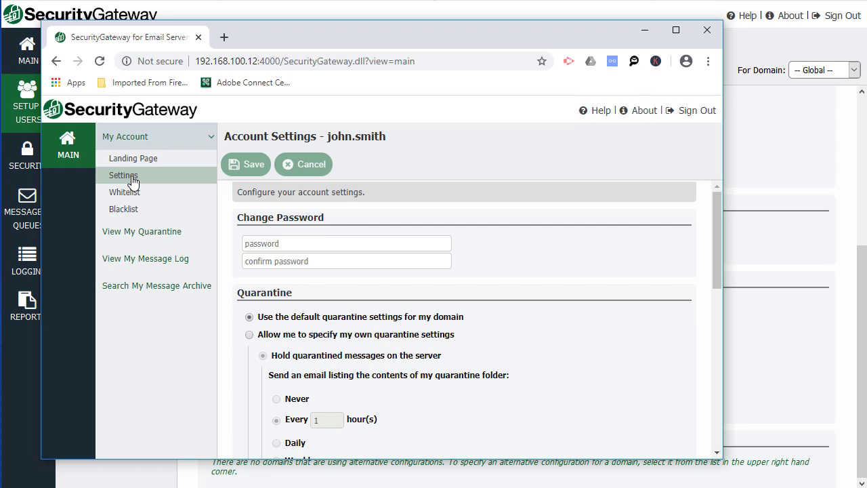
Step: Try the option letting the user specify their own quarantine settings, and look through the choices it enables
{"action": "left_click", "coordinate": [249, 334]}
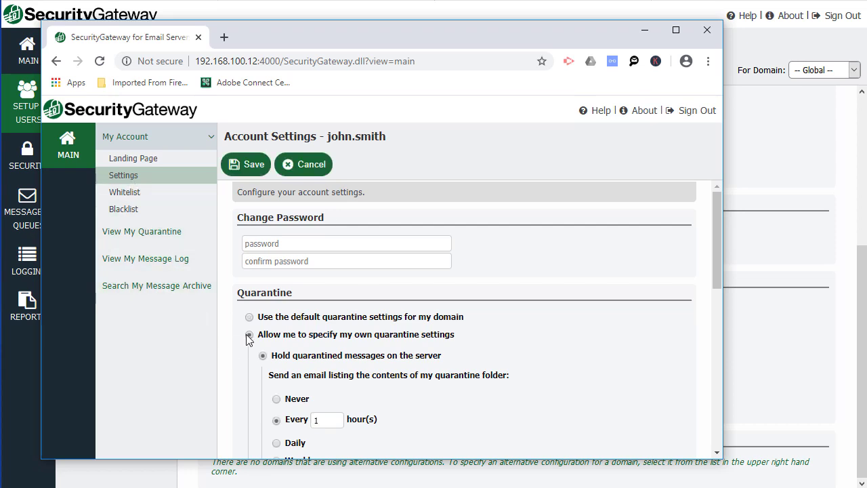
{"action": "left_click", "coordinate": [249, 319]}
{"action": "left_click", "coordinate": [249, 334]}
{"action": "scroll", "coordinate": [249, 333], "scroll_direction": "down", "scroll_amount": 2}
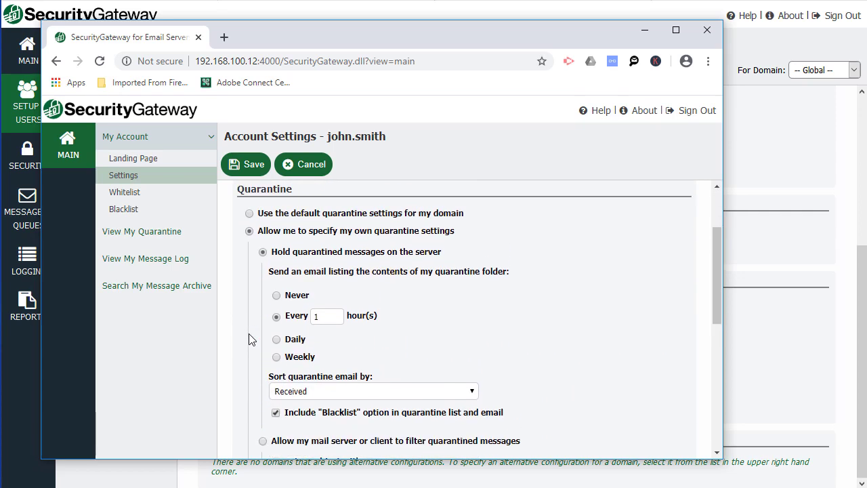
{"action": "scroll", "coordinate": [249, 305], "scroll_direction": "up", "scroll_amount": 1}
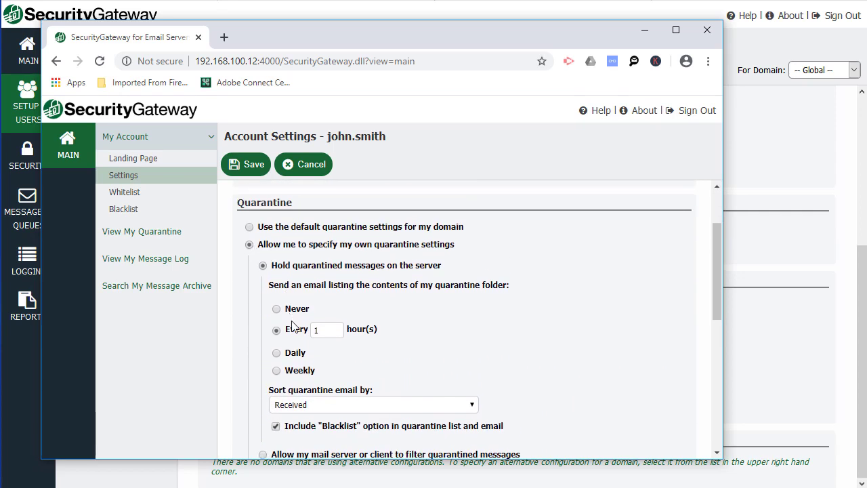
{"action": "scroll", "coordinate": [291, 325], "scroll_direction": "down", "scroll_amount": 1}
{"action": "scroll", "coordinate": [293, 326], "scroll_direction": "down", "scroll_amount": 2}
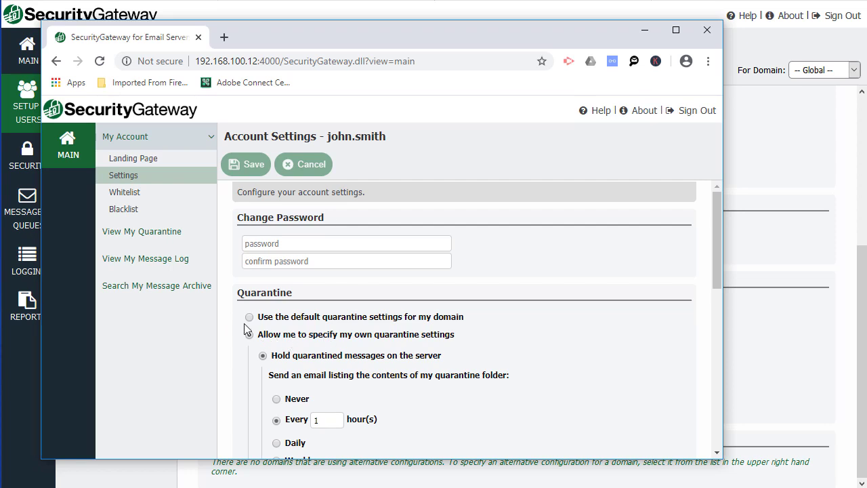
Step: Open the user's own quarantine list to view the held messages
{"action": "left_click", "coordinate": [126, 237]}
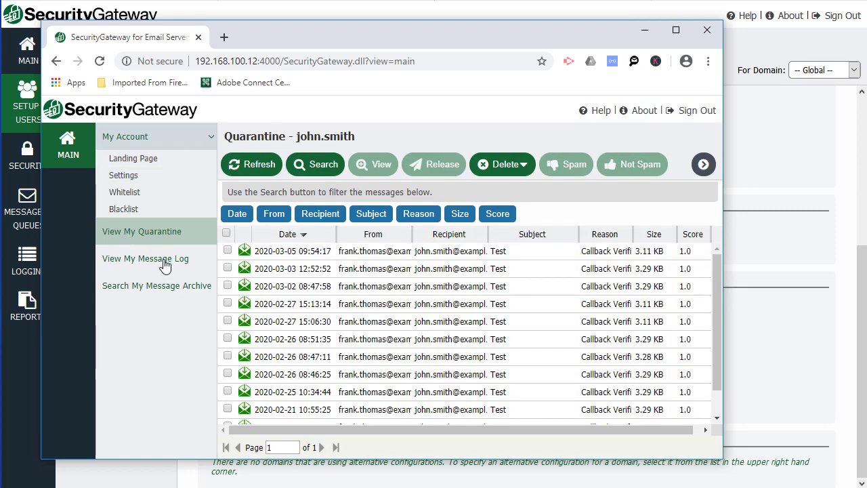
Step: Select a held message in the user's quarantine list to examine the actions available for it
{"action": "left_click", "coordinate": [367, 287]}
{"action": "left_click", "coordinate": [369, 317]}
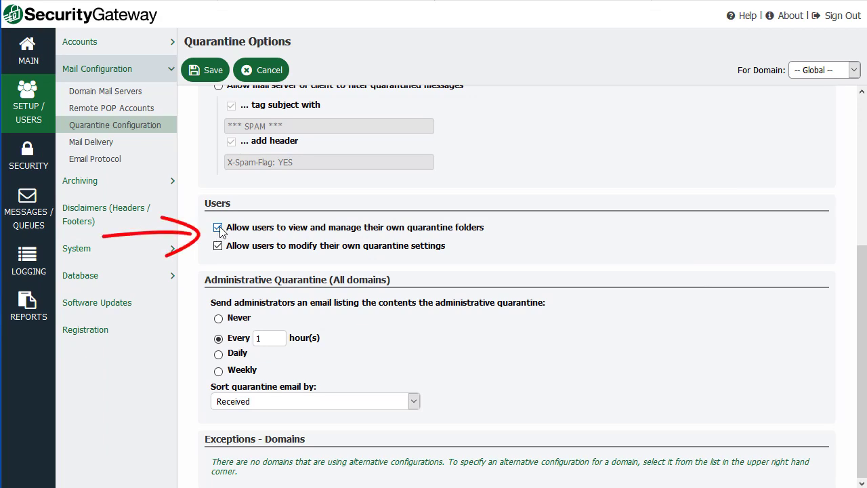
Step: Disallow users from viewing and managing their own quarantine folders and from modifying their own quarantine settings, and save the global Quarantine Options
{"action": "left_click", "coordinate": [218, 228]}
{"action": "left_click", "coordinate": [218, 246]}
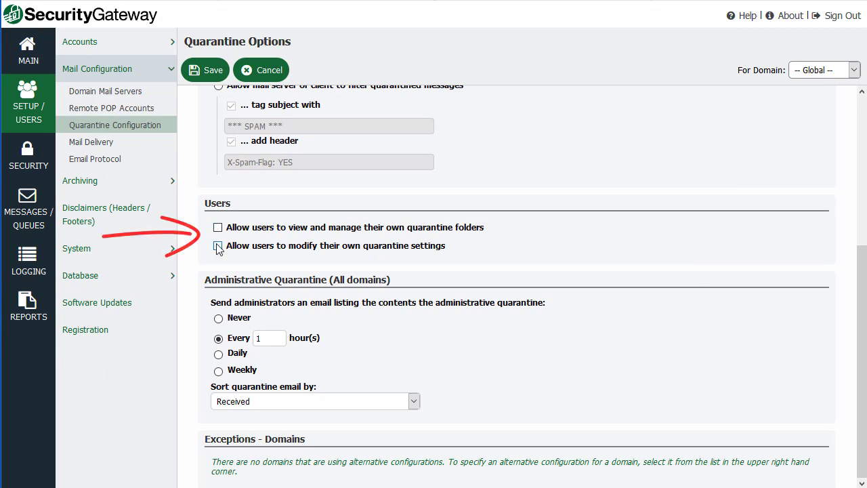
{"action": "left_click", "coordinate": [206, 69]}
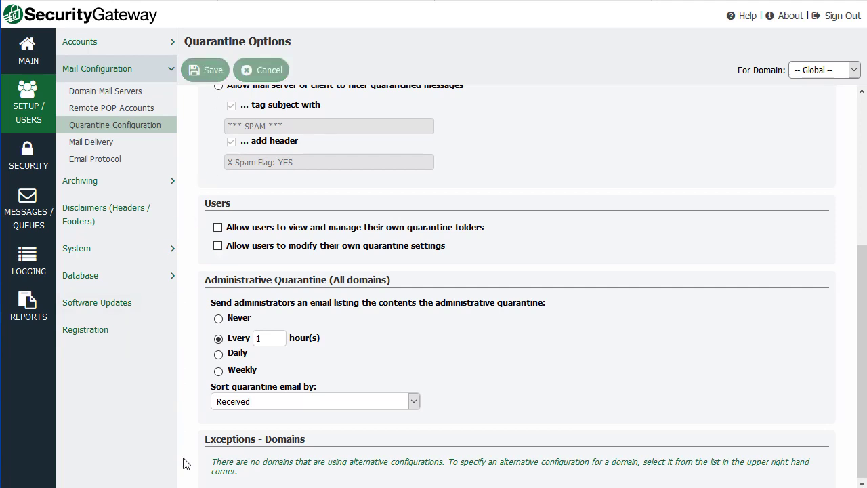
Step: Switch to the user's SecurityGateway session in Chrome, reload it, and open the account Settings to check the remaining quarantine options
{"action": "left_click", "coordinate": [203, 487]}
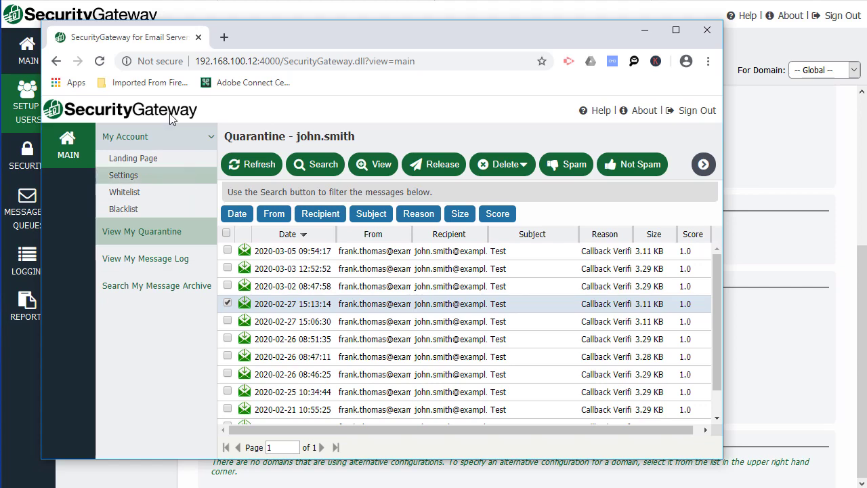
{"action": "left_click", "coordinate": [100, 62]}
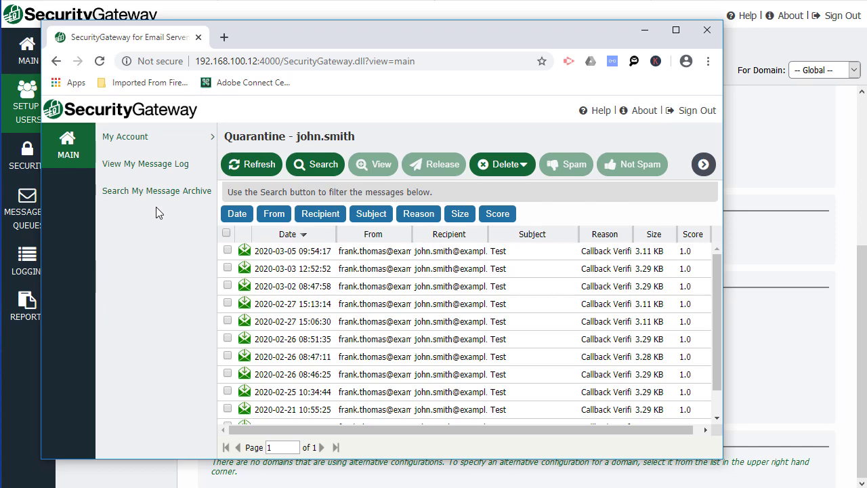
{"action": "left_click", "coordinate": [211, 138]}
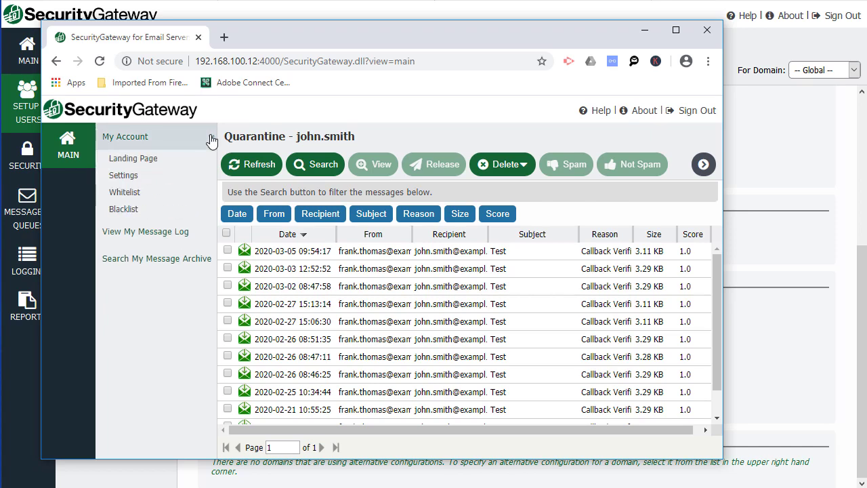
{"action": "left_click", "coordinate": [126, 176]}
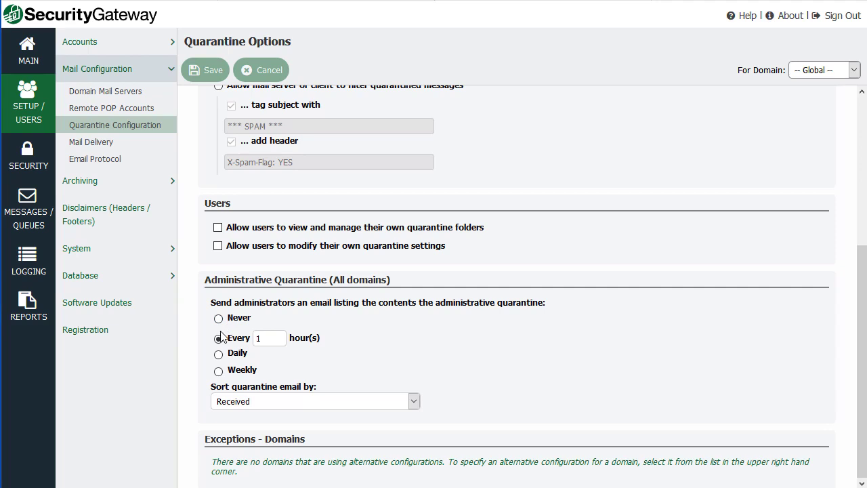
Step: Review the sort order choices for the administrative quarantine email in Quarantine Options
{"action": "left_click", "coordinate": [412, 407]}
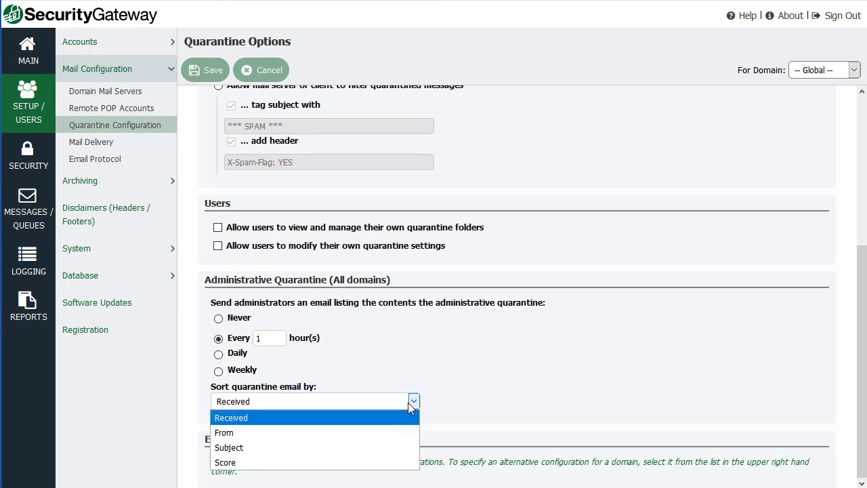
{"action": "left_click", "coordinate": [411, 406]}
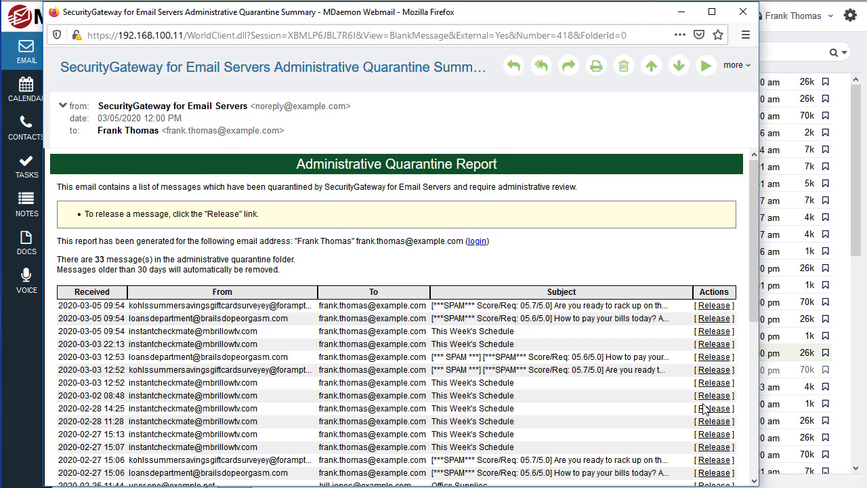
Step: Follow the login link in the Administrative Quarantine Report email and sign in to SecurityGateway with the prefilled administrator credentials
{"action": "left_click", "coordinate": [476, 241]}
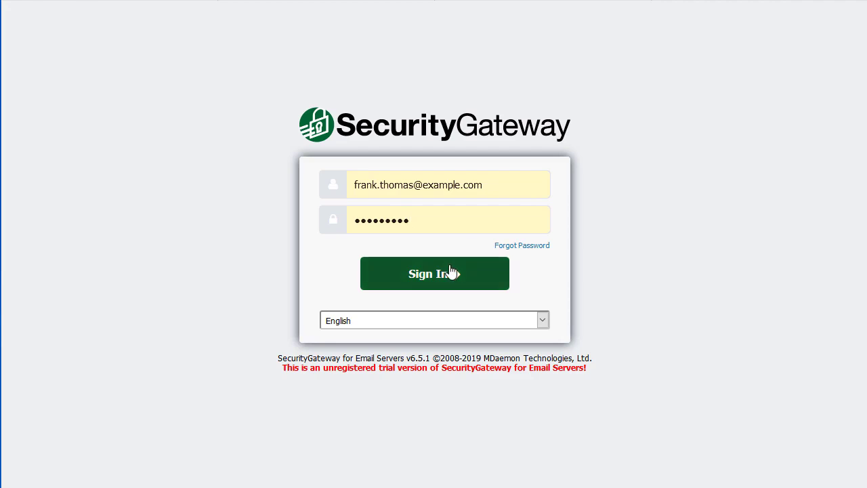
{"action": "left_click", "coordinate": [472, 266]}
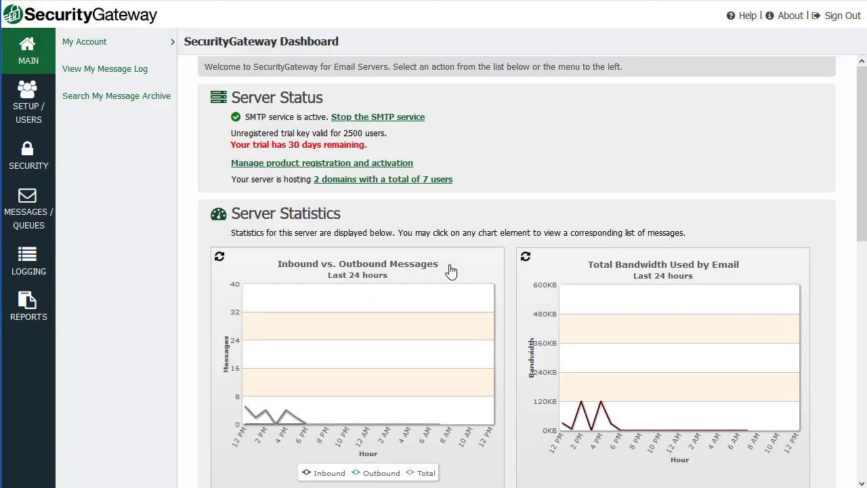
{"action": "left_click", "coordinate": [33, 162]}
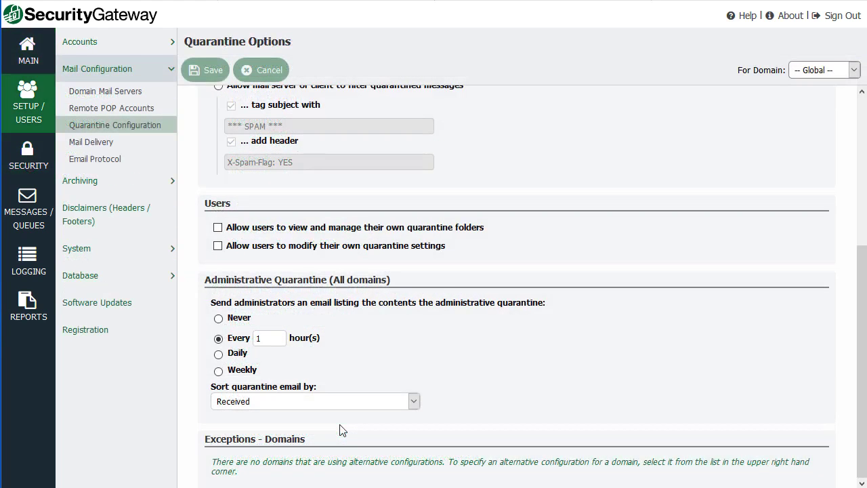